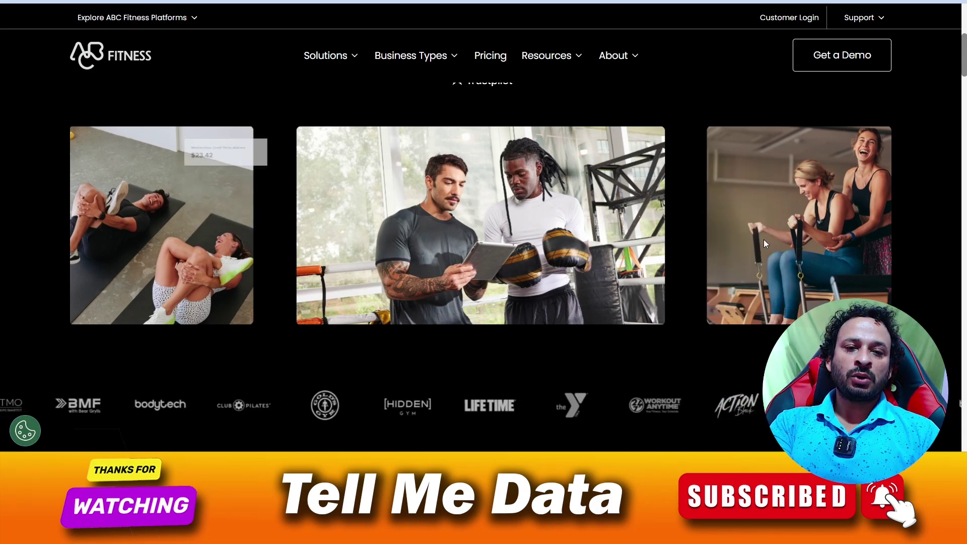
scroll(764, 244, down, 3)
scroll(764, 244, down, 4)
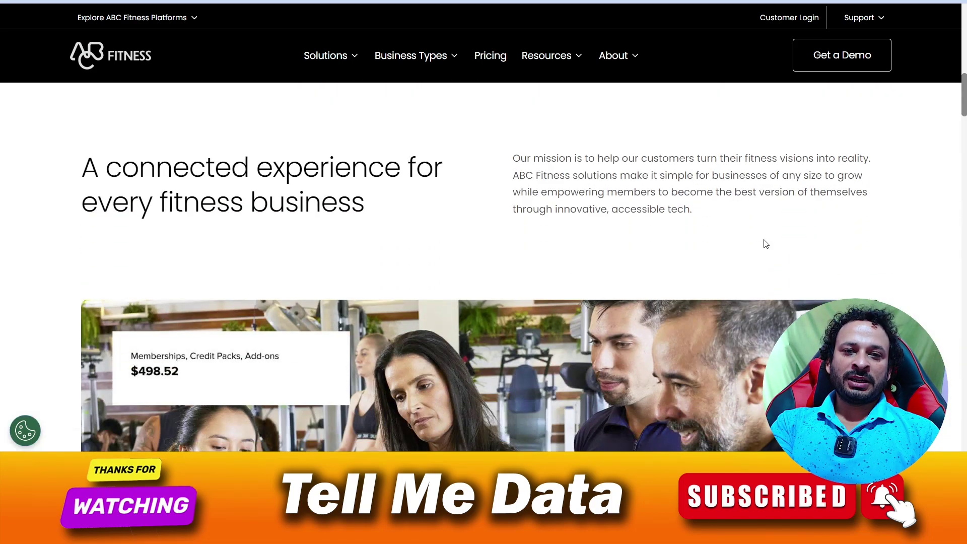
scroll(764, 244, down, 4)
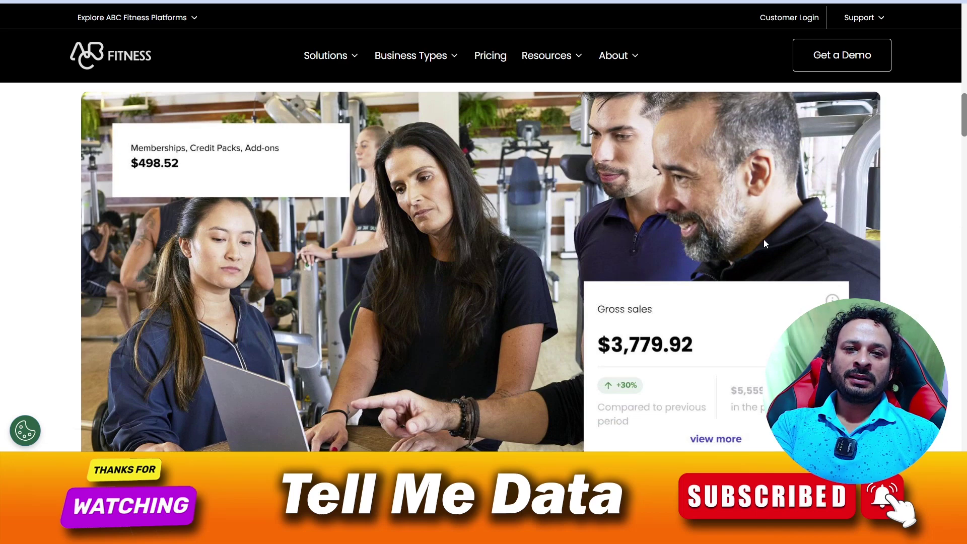
scroll(765, 240, down, 4)
scroll(765, 239, down, 5)
scroll(764, 243, down, 5)
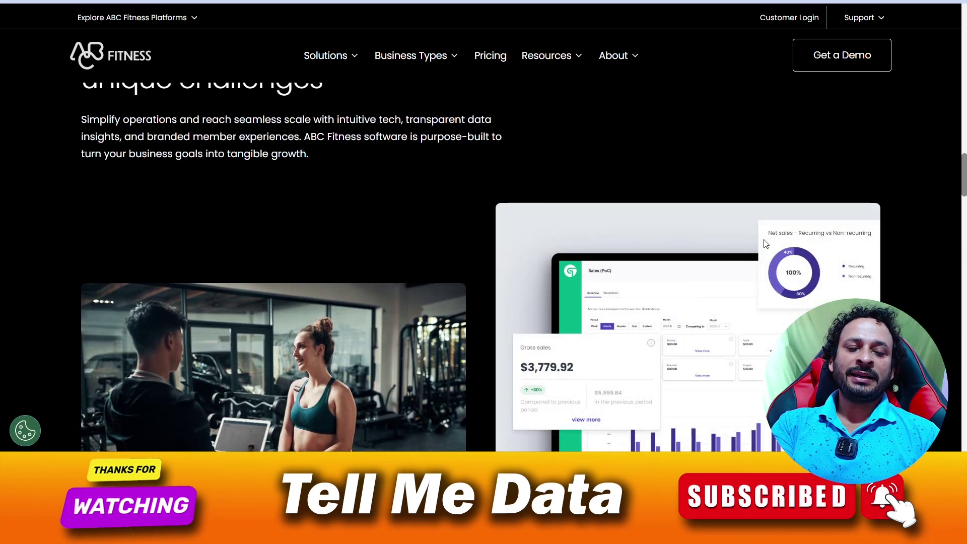